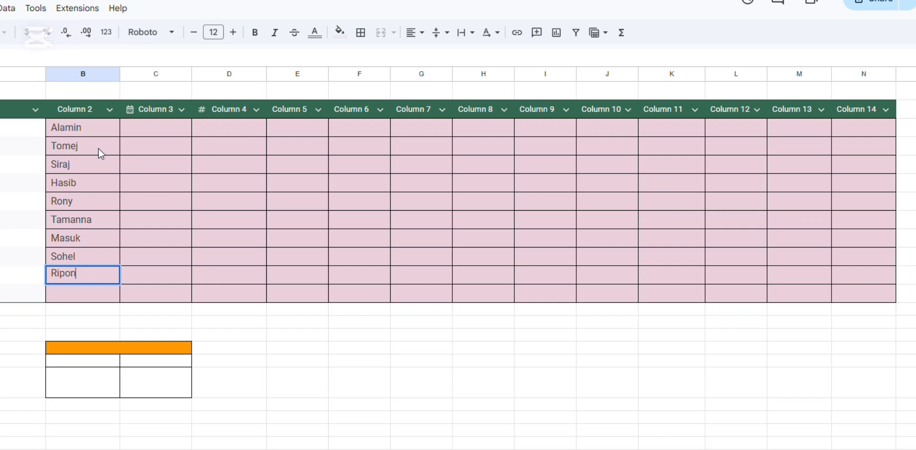
# Complete the name list in Column 2 by entering the last person's first name in the table's final row.
pyautogui.press('Return')
pyautogui.write('Karim')
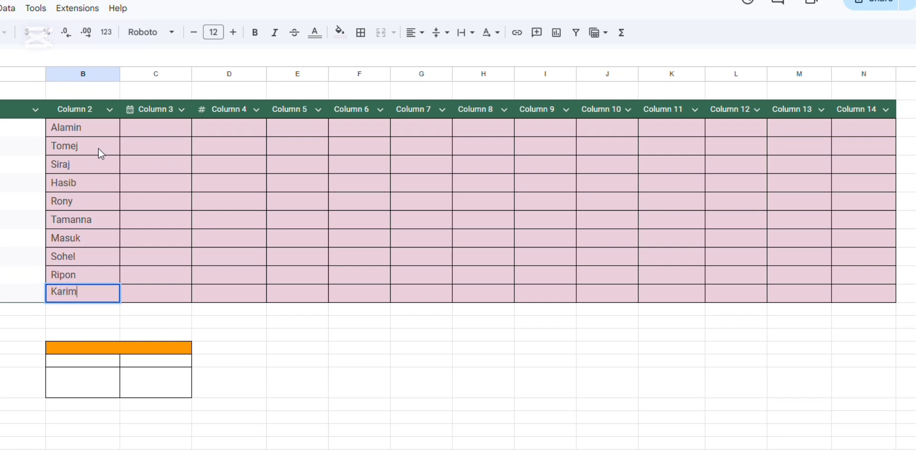
pyautogui.press('Tab')
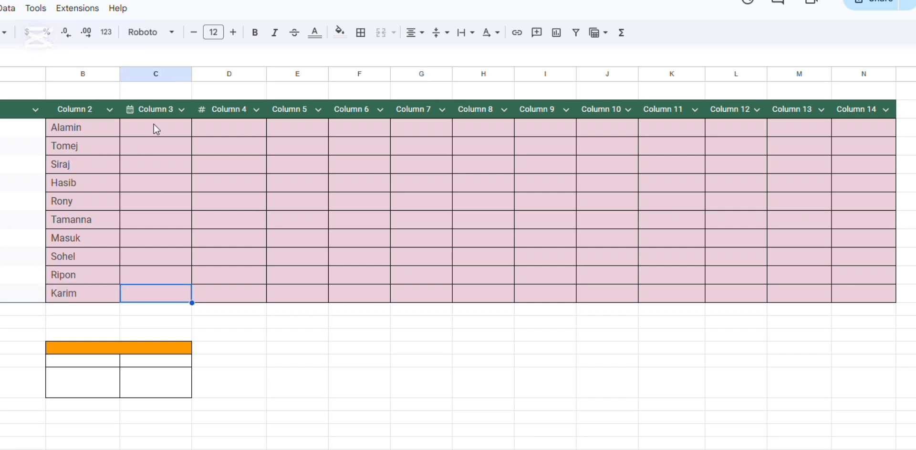
# Rename the headers Column 3, Column 4 and Column 5 to January, February and March.
pyautogui.click(168, 109)
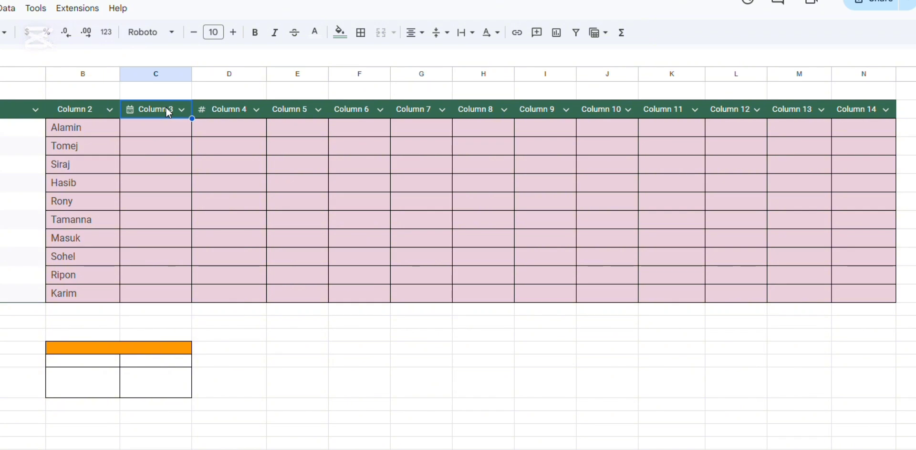
pyautogui.write('Ja')
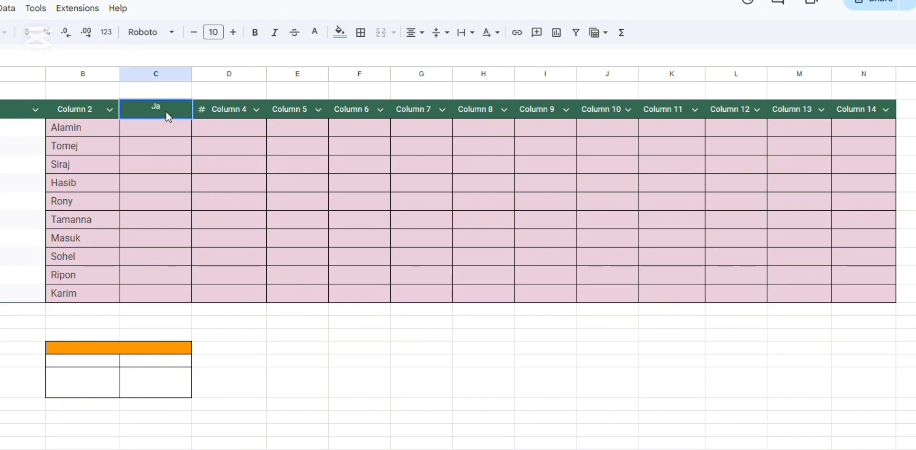
pyautogui.write('u')
pyautogui.write('u')
pyautogui.write('ary')
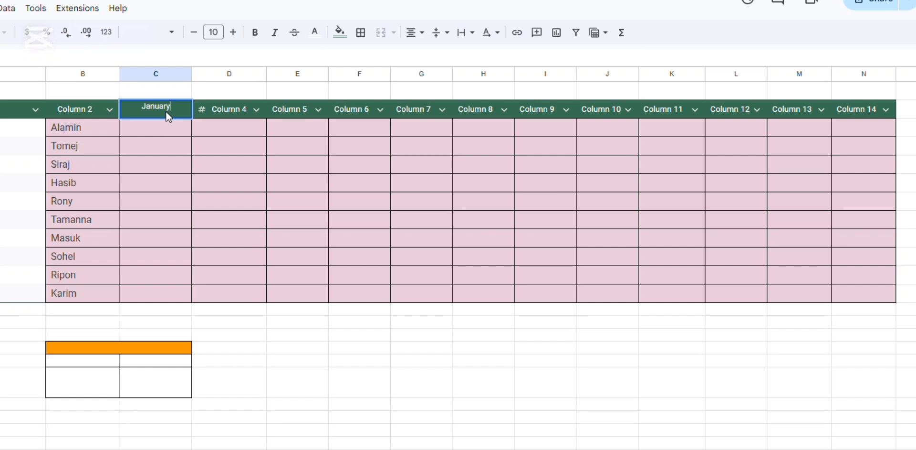
pyautogui.press('Tab')
pyautogui.write('F')
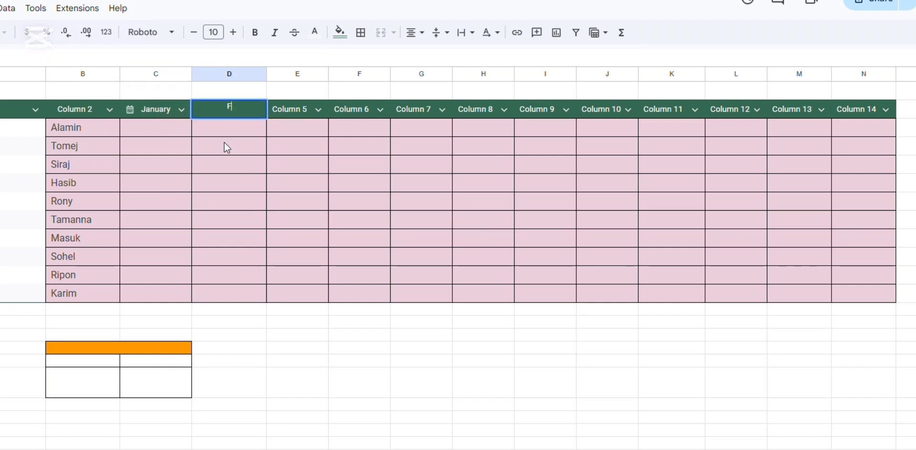
pyautogui.write('ebruary')
pyautogui.press('Tab')
pyautogui.write('March')
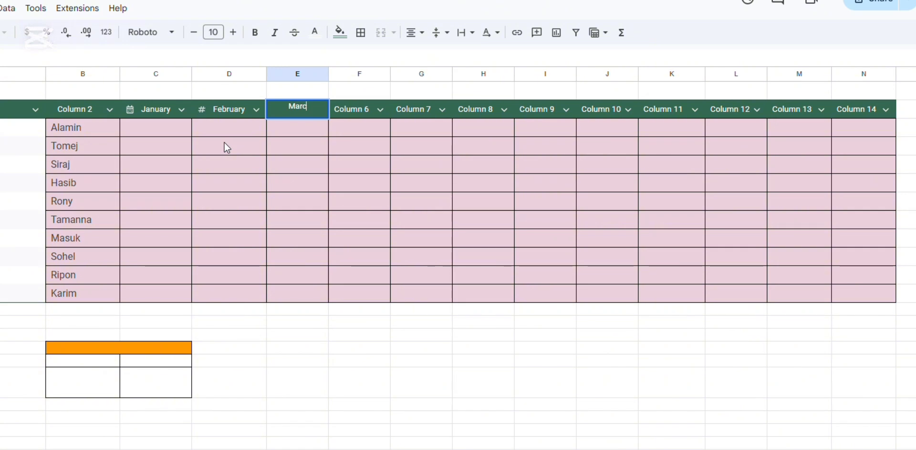
# Rename the headers Column 6, Column 7 and Column 8 to April, May and June.
pyautogui.press('Tab')
pyautogui.write('April')
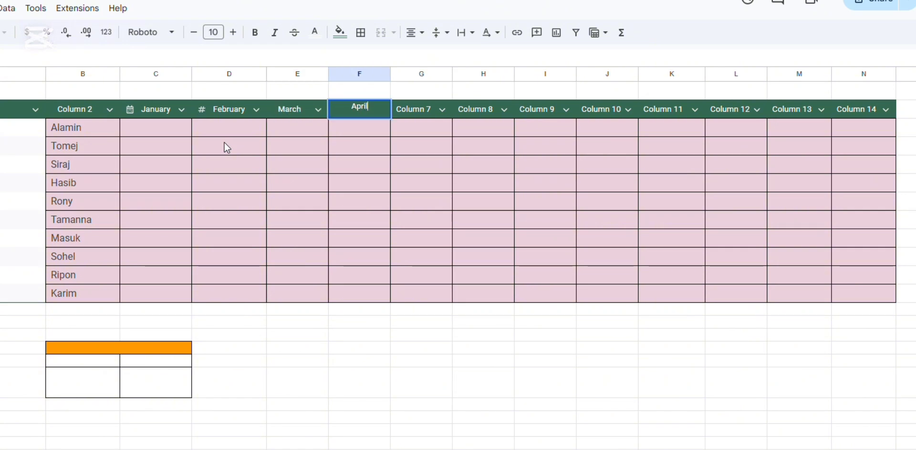
pyautogui.press('Tab')
pyautogui.write('May')
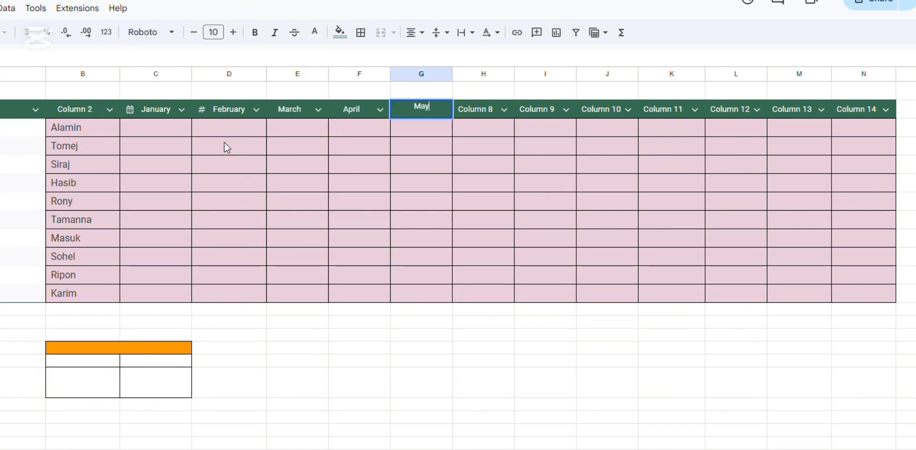
pyautogui.press('Tab')
pyautogui.write('June')
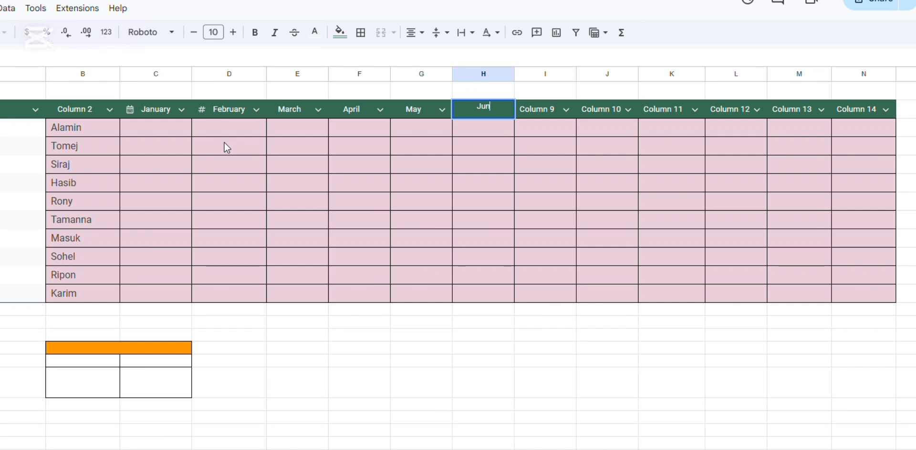
# Rename the headers Column 9, Column 10 and Column 11 to July, August and September.
pyautogui.press('Tab')
pyautogui.write('Jul')
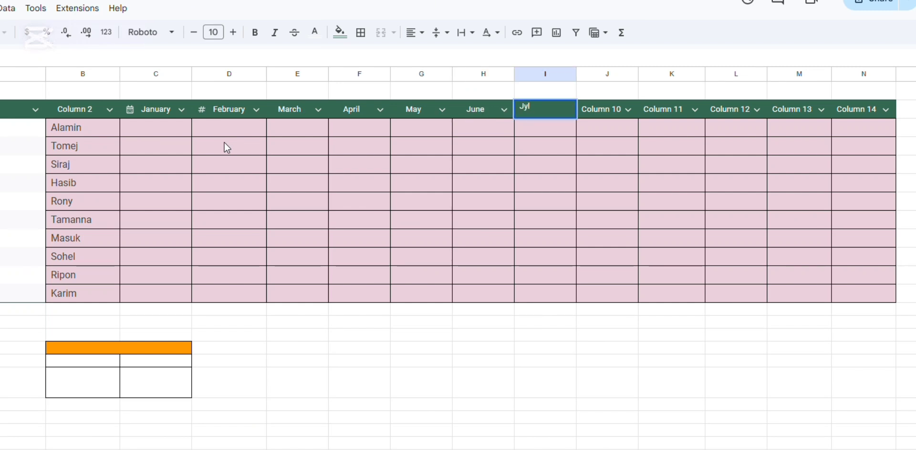
pyautogui.write('uly')
pyautogui.press('Tab')
pyautogui.write('A')
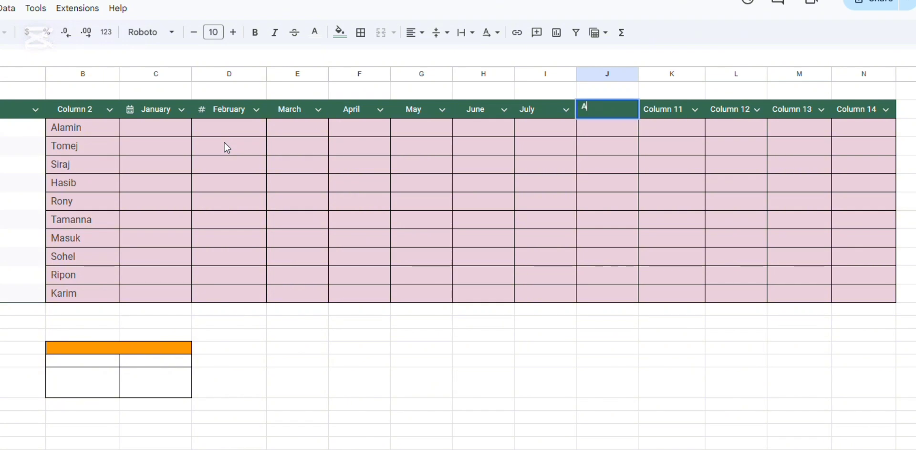
pyautogui.write('ugust')
pyautogui.press('Tab')
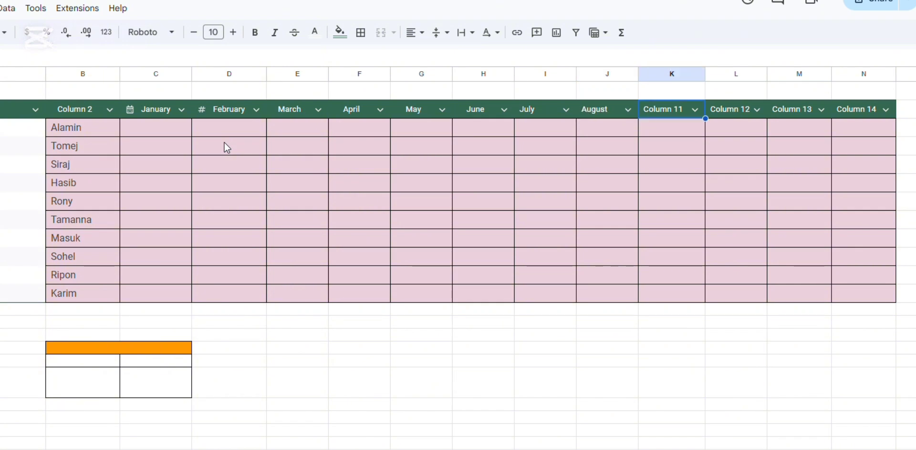
pyautogui.write('Se')
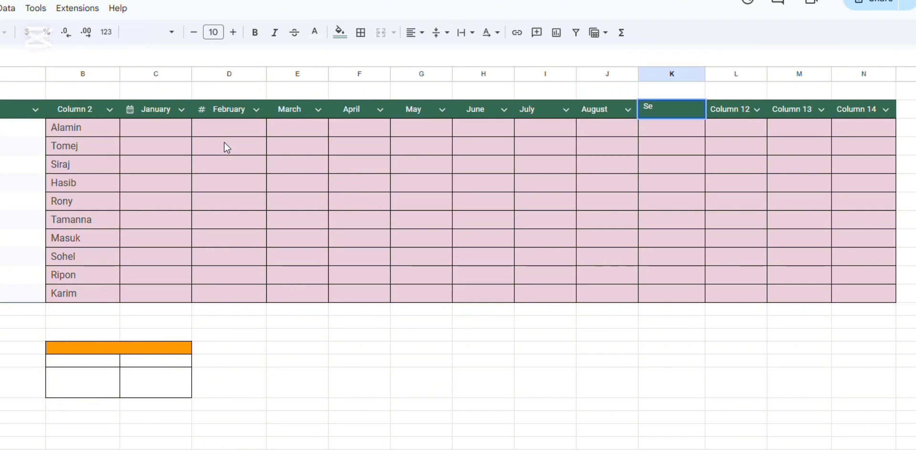
pyautogui.write('ptember')
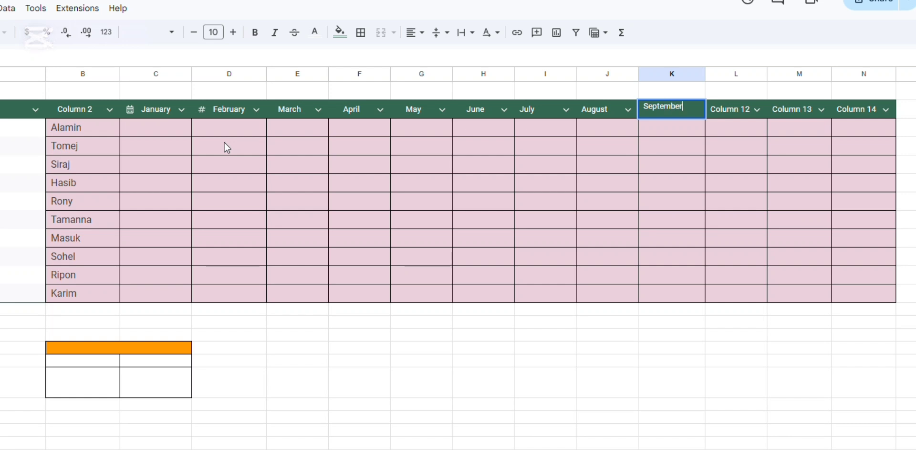
# Rename the headers Column 12, Column 13 and Column 14 to October, November and December.
pyautogui.press('Tab')
pyautogui.write('Oct')
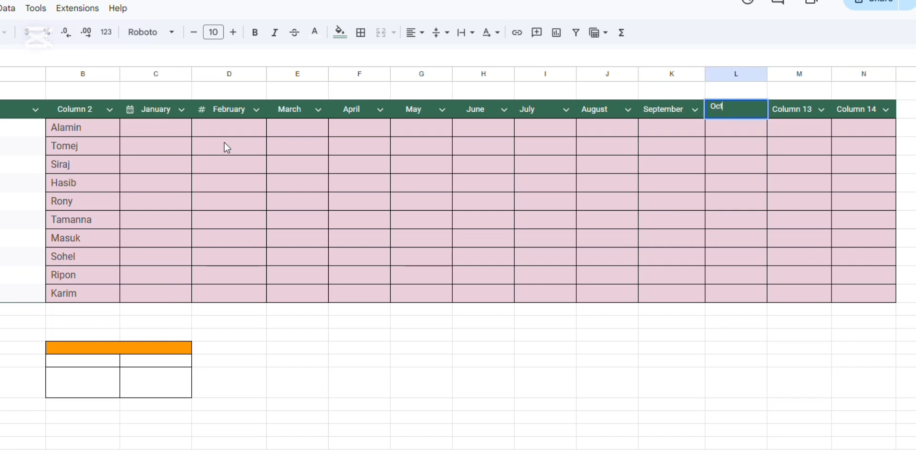
pyautogui.write('ober')
pyautogui.press('Tab')
pyautogui.write('No')
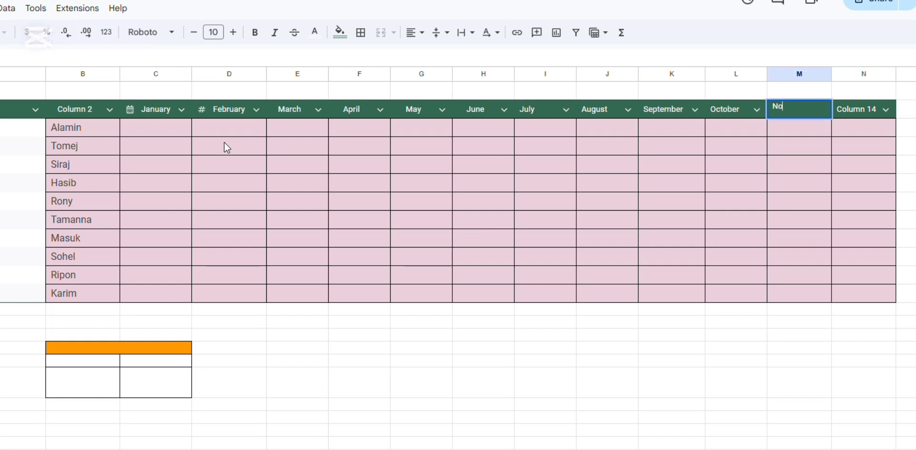
pyautogui.write('vember')
pyautogui.press('Tab')
pyautogui.write('D')
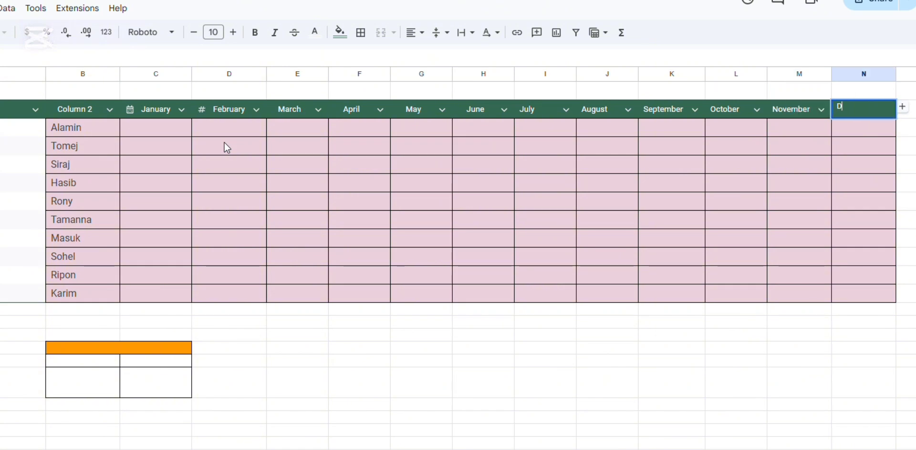
pyautogui.write('ecember')
# Enter the January values 4475, 14551, 14455, 1446 and 3645 for the first five people.
pyautogui.click(173, 134)
pyautogui.write('4')
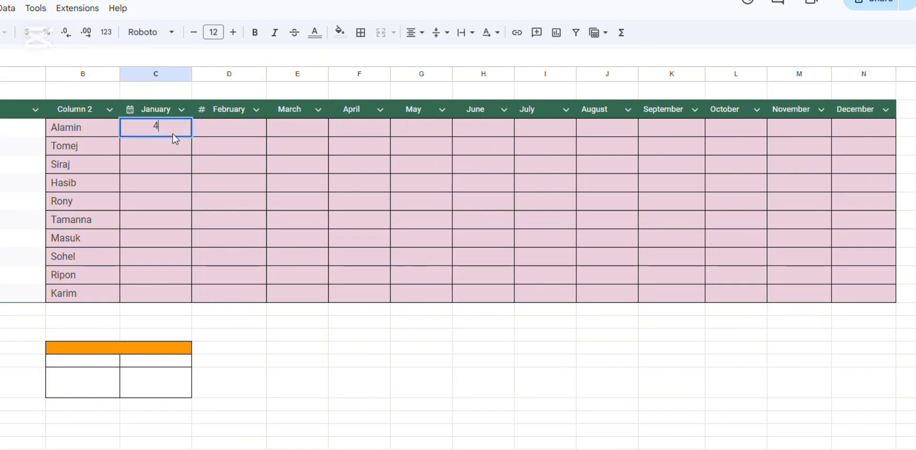
pyautogui.write('475')
pyautogui.press('Return')
pyautogui.write('1')
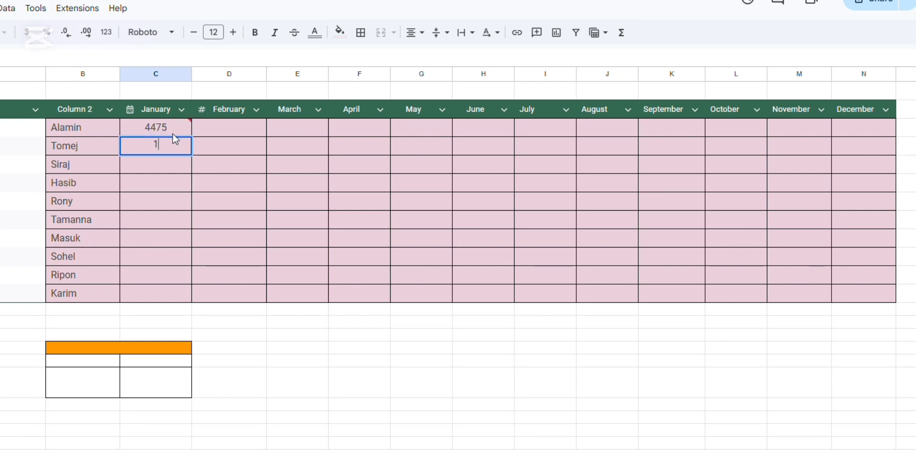
pyautogui.write('4551')
pyautogui.press('Return')
pyautogui.write('14455')
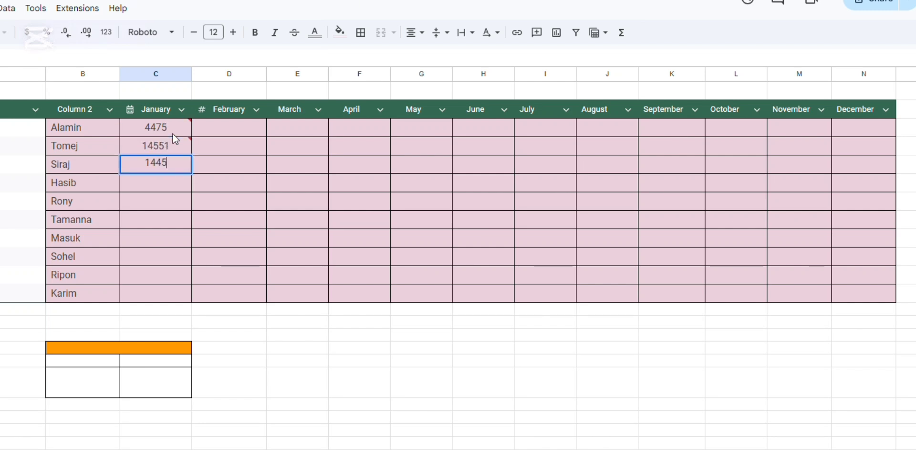
pyautogui.press('Return')
pyautogui.write('1446')
pyautogui.press('Return')
pyautogui.write('3645')
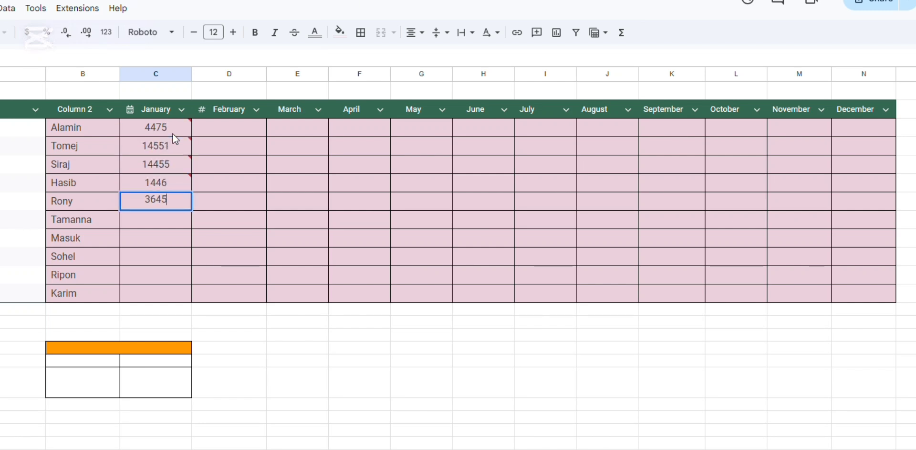
# Enter the January values 2541, 667742, 661174, 3636 and 784566 for the last five people.
pyautogui.press('Return')
pyautogui.write('2541')
pyautogui.press('Return')
pyautogui.write('66')
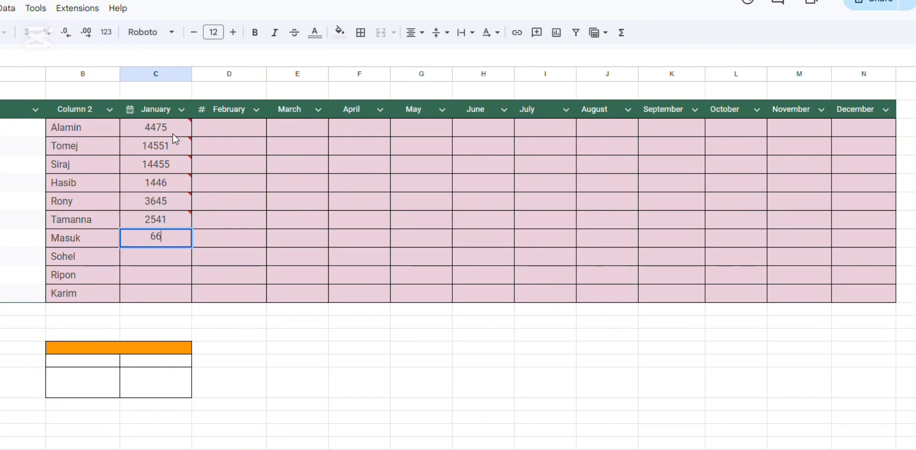
pyautogui.write('7742')
pyautogui.press('Return')
pyautogui.write('661174')
pyautogui.press('Return')
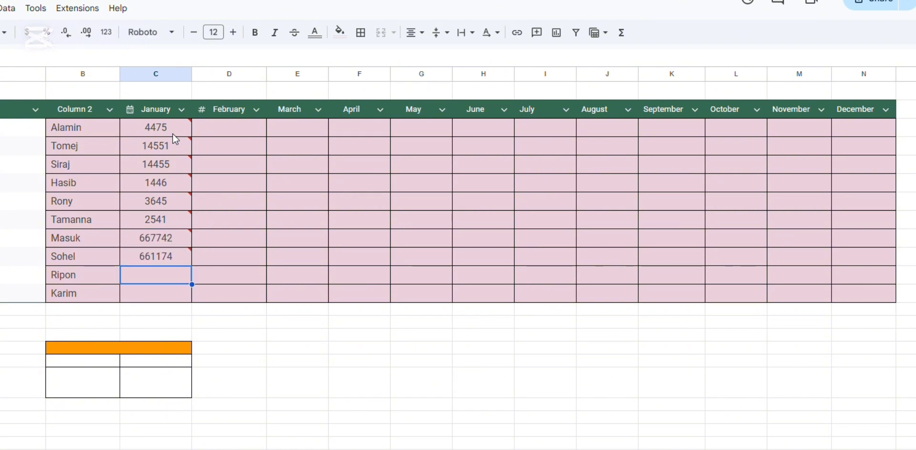
pyautogui.write('3636')
pyautogui.press('Return')
pyautogui.write('78')
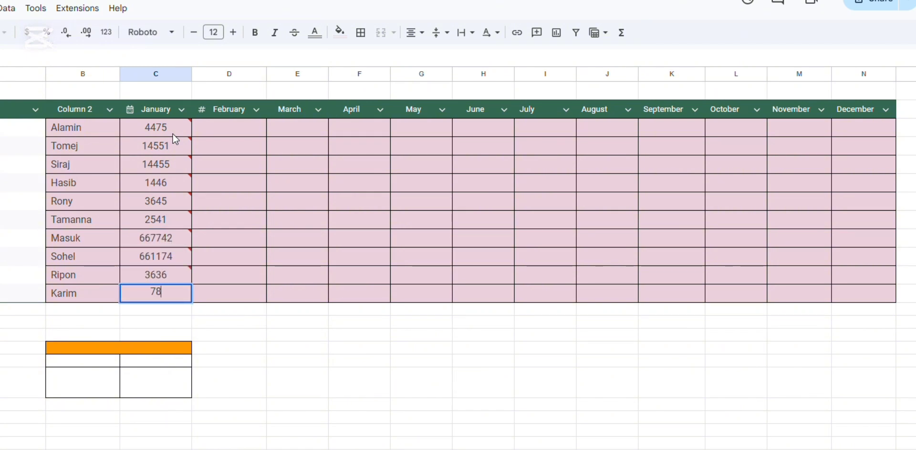
pyautogui.write('4566')
pyautogui.press('Return')
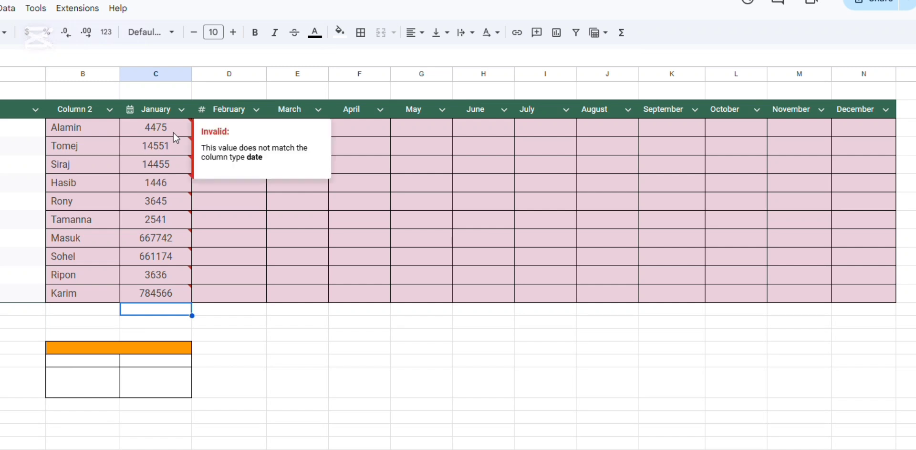
# Fill the ten January values across all month columns from February to December.
pyautogui.moveTo(168, 131); pyautogui.dragTo(882, 294)
pyautogui.click(629, 335)
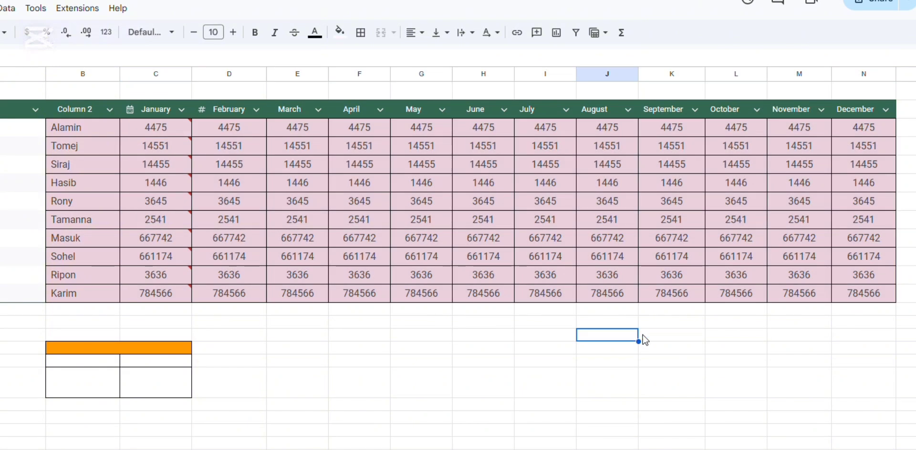
pyautogui.click(109, 388)
# Title the orange merged cell below the table Summary and label the two cells beneath it Name and Total.
pyautogui.click(93, 349)
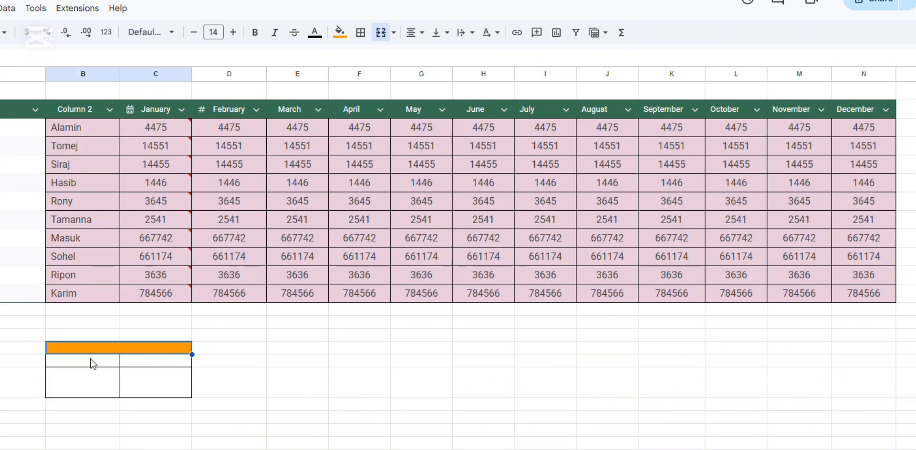
pyautogui.write('Summary')
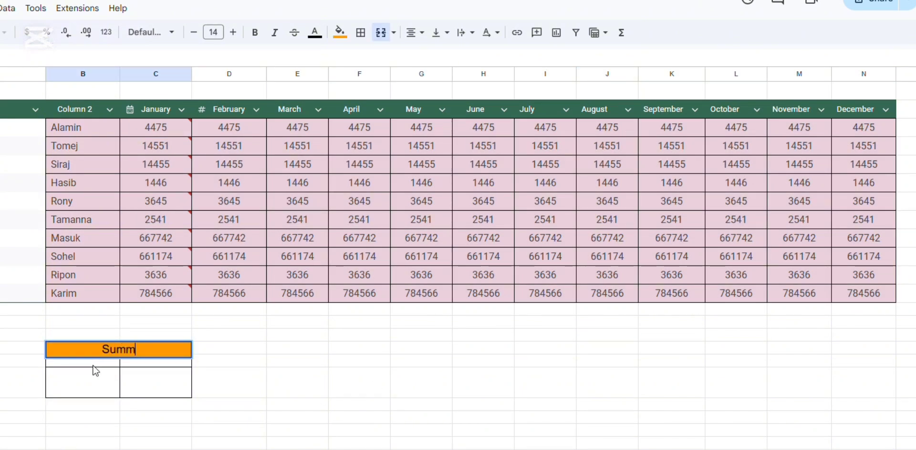
pyautogui.click(93, 388)
pyautogui.click(97, 363)
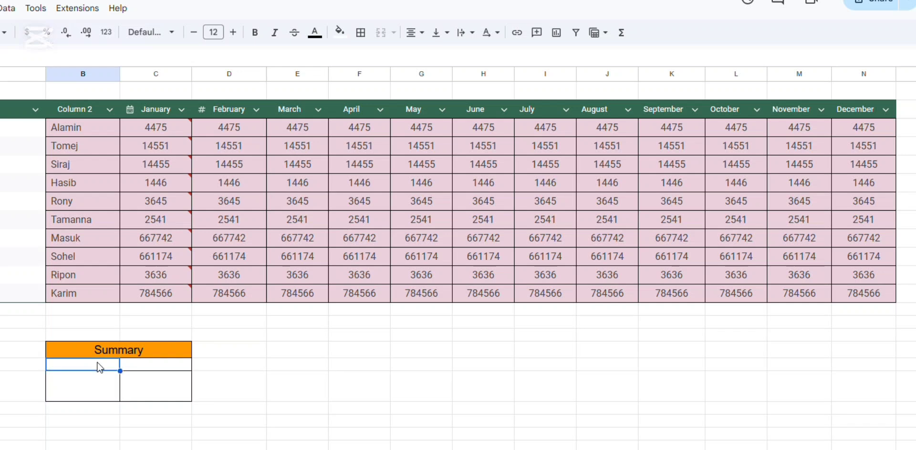
pyautogui.write('Name')
pyautogui.press('Tab')
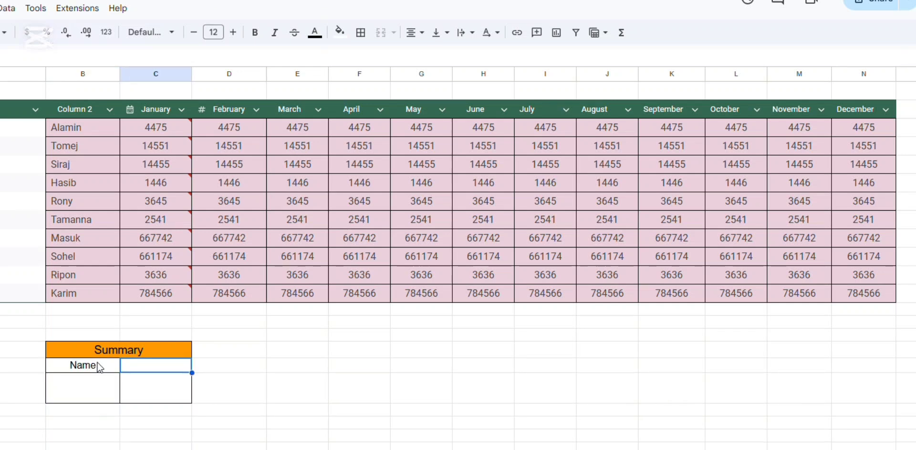
pyautogui.write('Total')
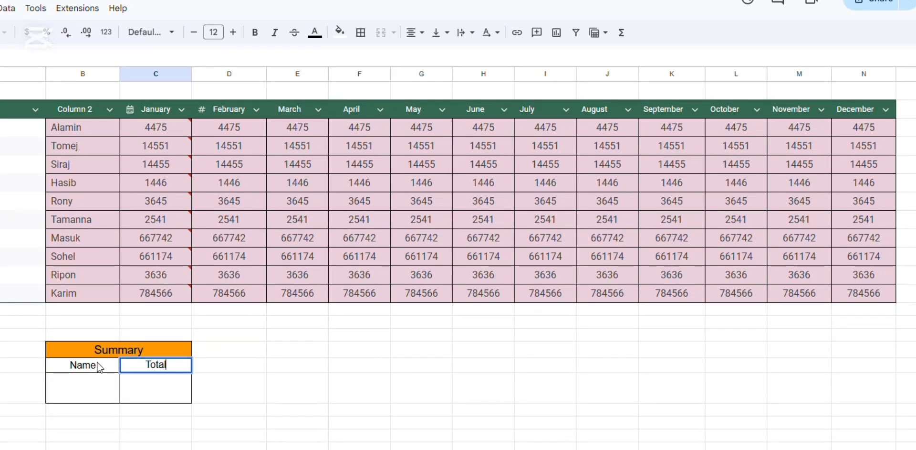
# Insert a dropdown in the empty cell below the Name label of the Summary block.
pyautogui.click(77, 391)
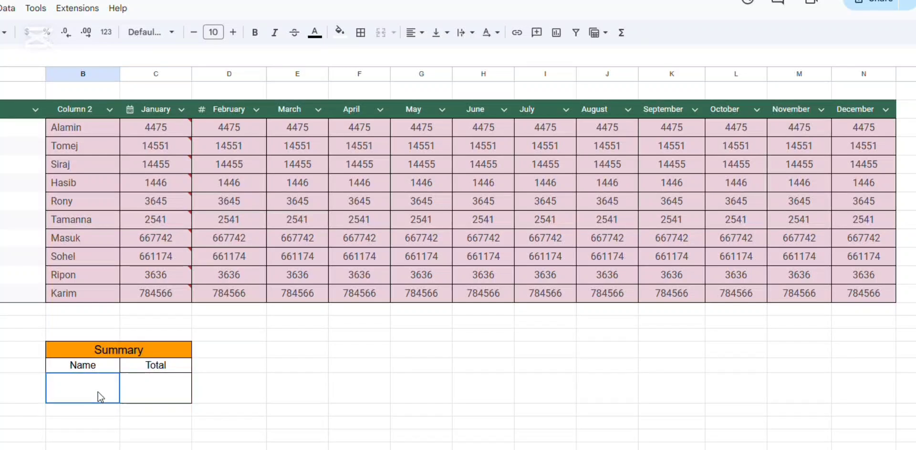
pyautogui.rightClick(98, 391)
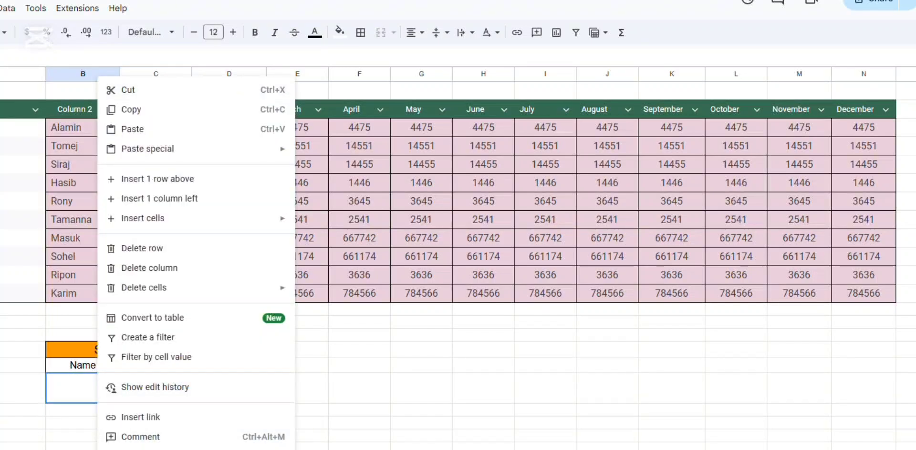
pyautogui.click(133, 449)
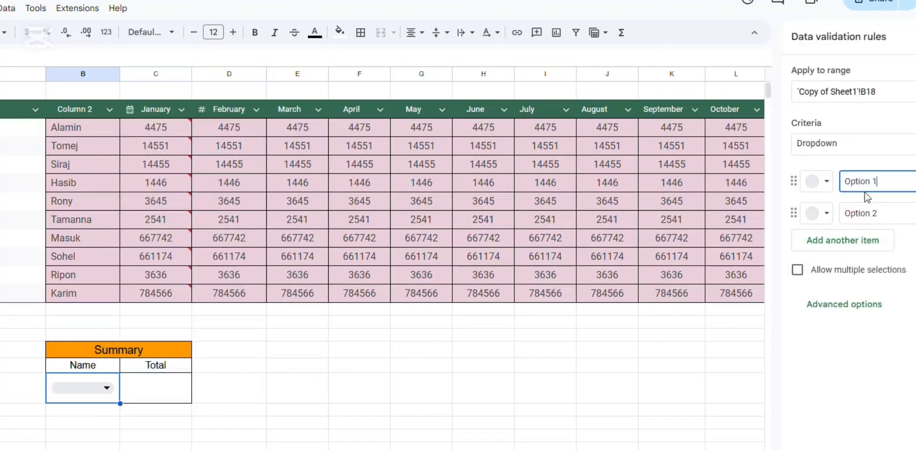
# Set the first two dropdown options to the first two people's names from the table.
pyautogui.moveTo(888, 179); pyautogui.dragTo(848, 186)
pyautogui.write('Alamin')
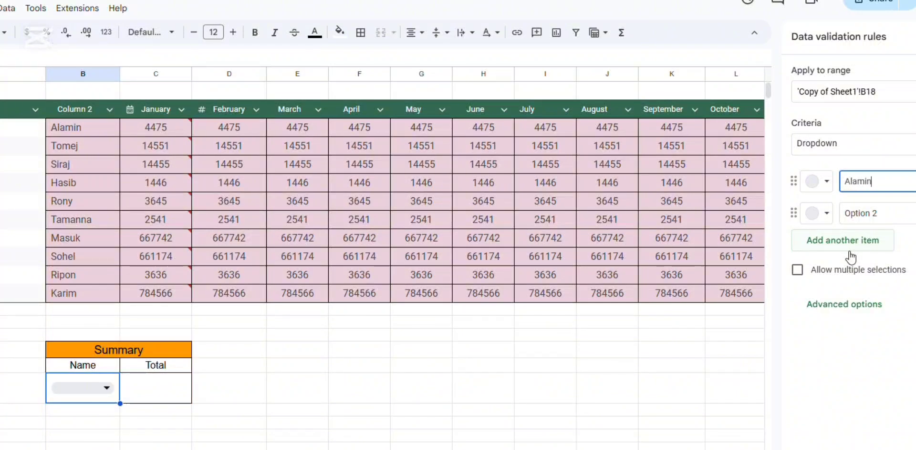
pyautogui.moveTo(869, 213); pyautogui.dragTo(842, 218)
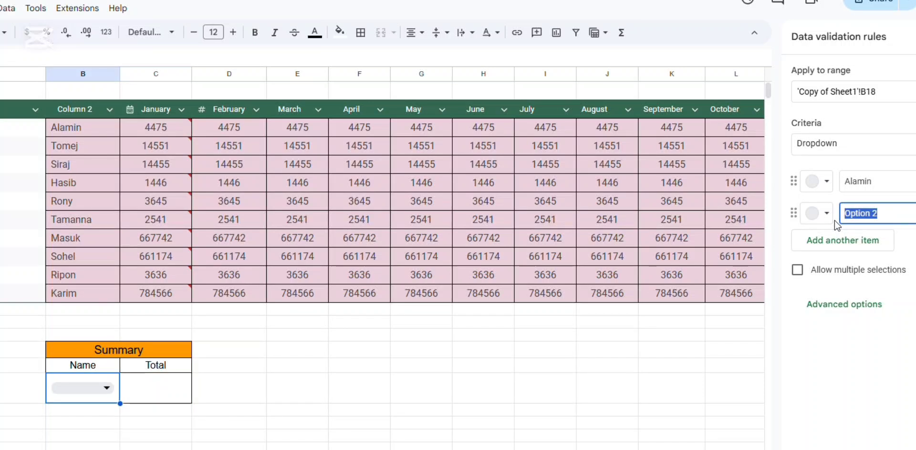
pyautogui.write('Tomej')
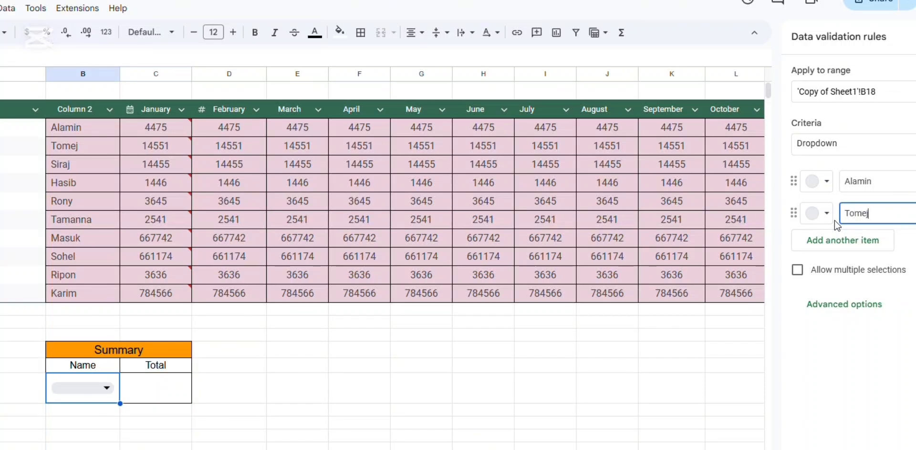
# Add four more dropdown items and fill the third and fourth with the table's third and fourth names.
pyautogui.click(828, 245)
pyautogui.click(843, 277)
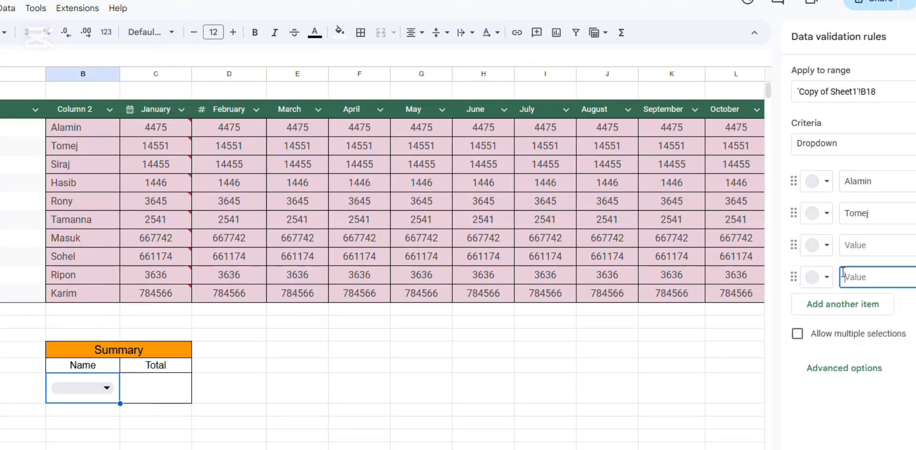
pyautogui.click(838, 309)
pyautogui.click(851, 340)
pyautogui.click(873, 245)
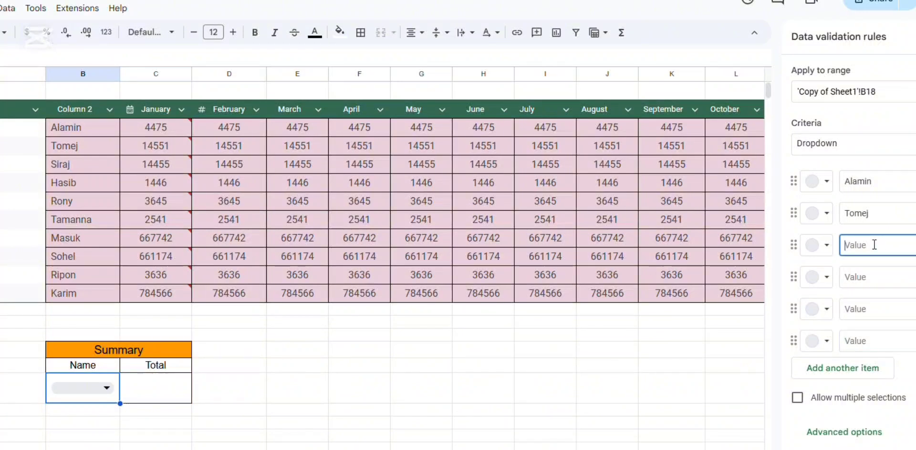
pyautogui.write('Siraj')
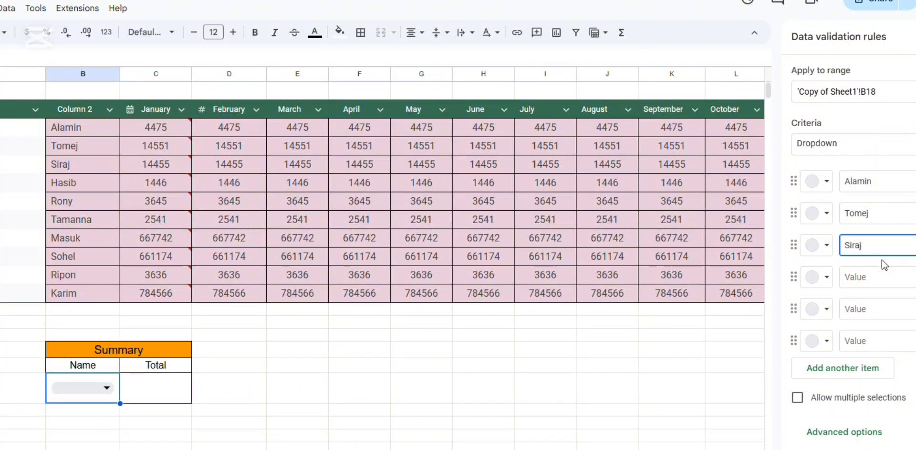
pyautogui.click(877, 285)
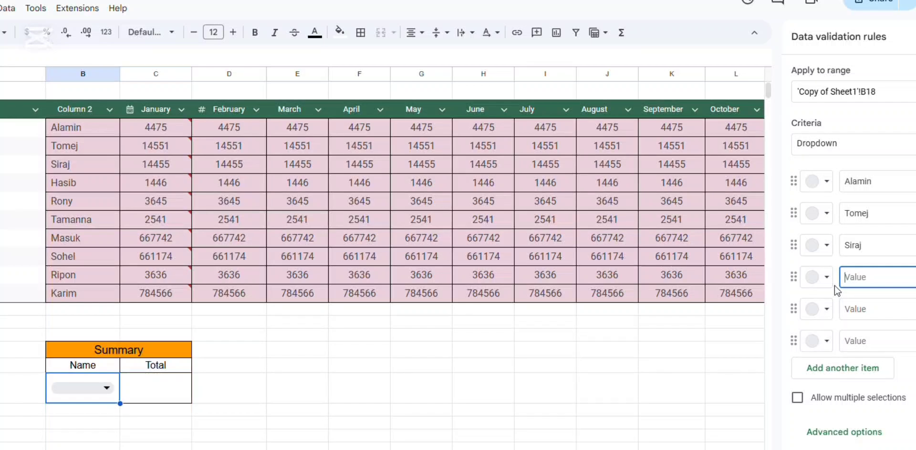
pyautogui.write('Hasib')
# Fill the fifth and sixth dropdown options with the table's fifth and sixth names.
pyautogui.click(880, 309)
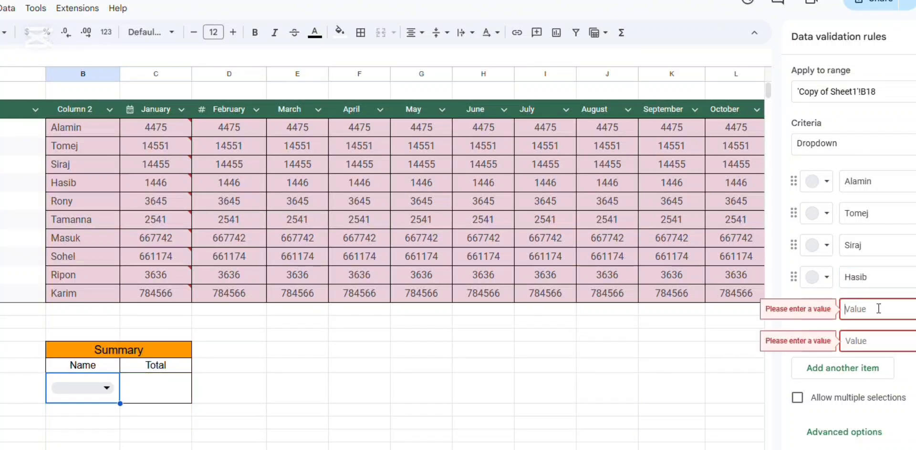
pyautogui.write('R')
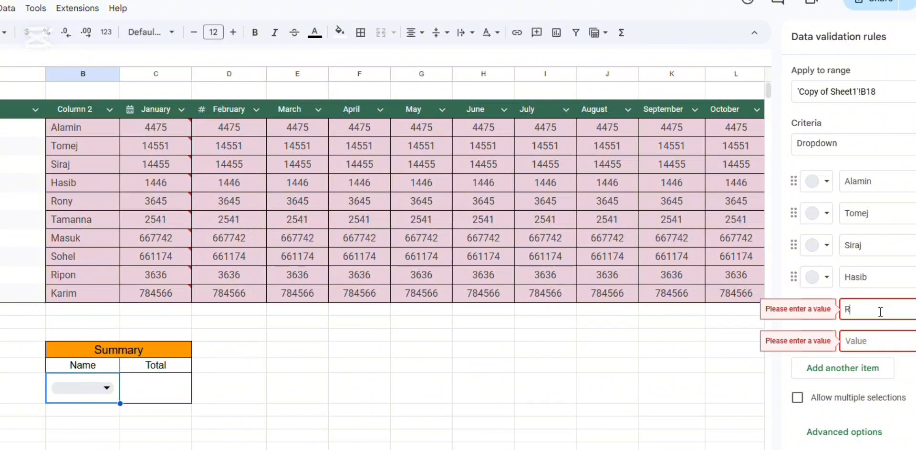
pyautogui.write('o')
pyautogui.press('Tab')
pyautogui.write('ny')
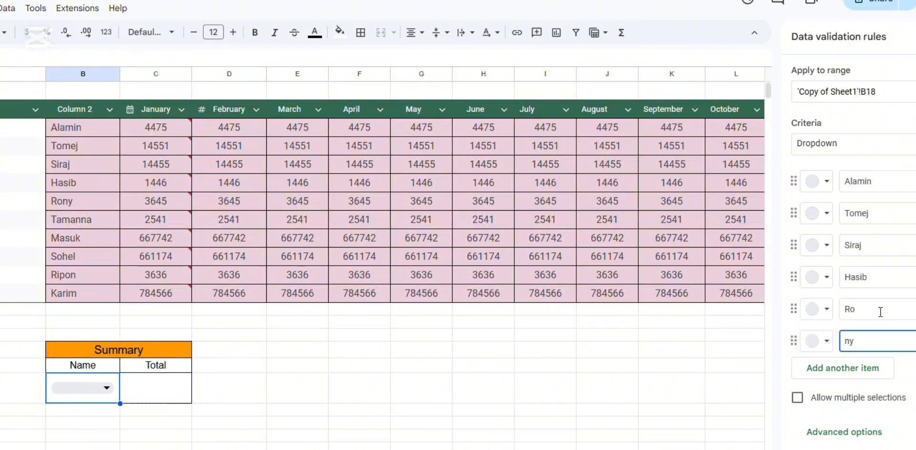
pyautogui.click(880, 311)
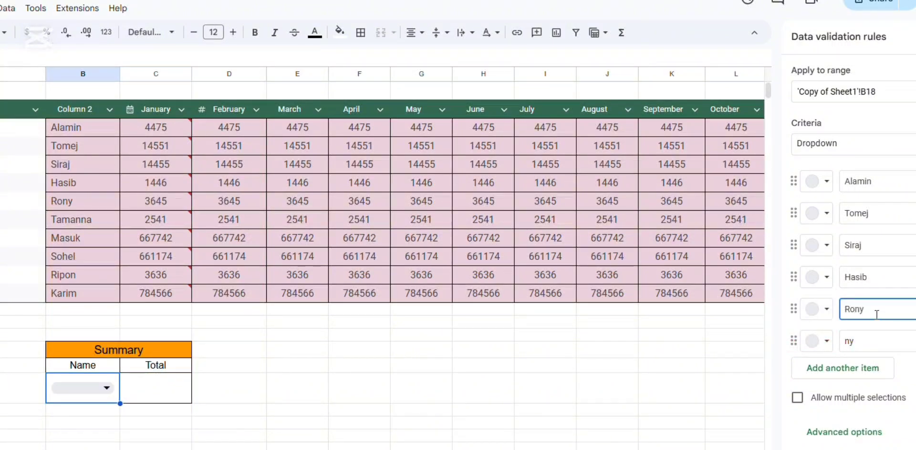
pyautogui.click(863, 345)
pyautogui.doubleClick(847, 341)
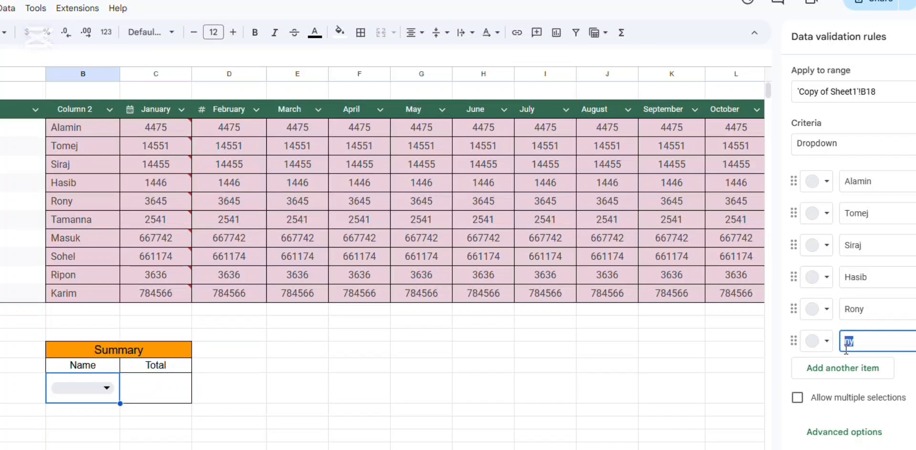
pyautogui.write('Tamanna')
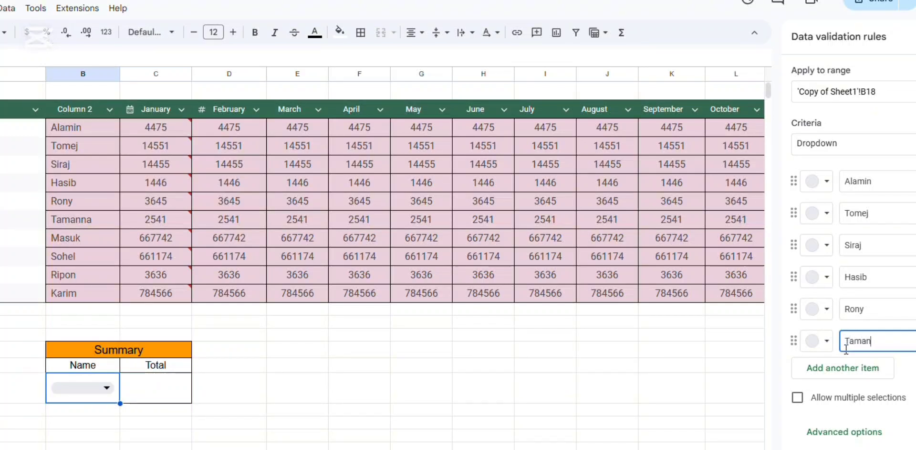
# Add two dropdown items for the seventh and eighth people in the table.
pyautogui.click(843, 366)
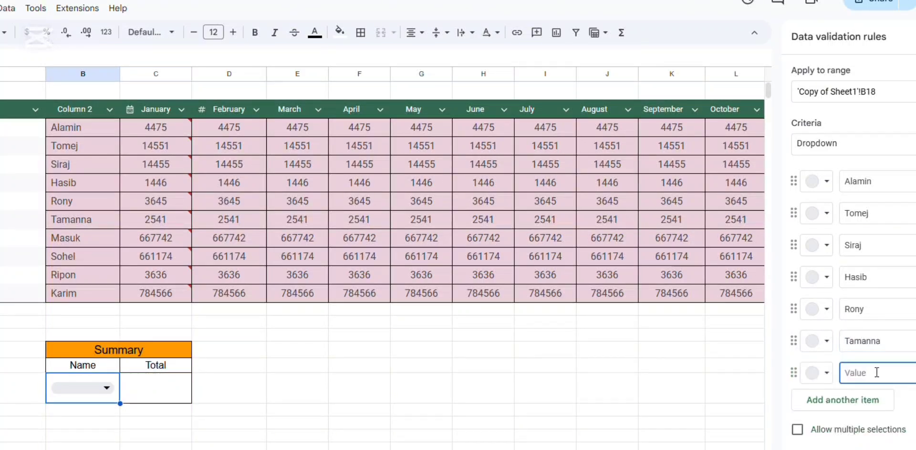
pyautogui.write('Masuk')
pyautogui.click(877, 399)
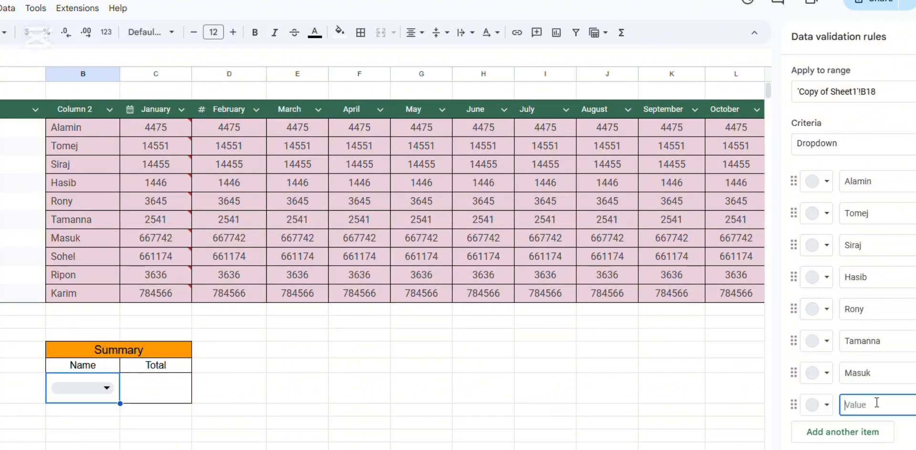
pyautogui.write('Sohel')
# Add the table's last two names as dropdown items, save the validation rule and open the finished list in B18.
pyautogui.click(843, 431)
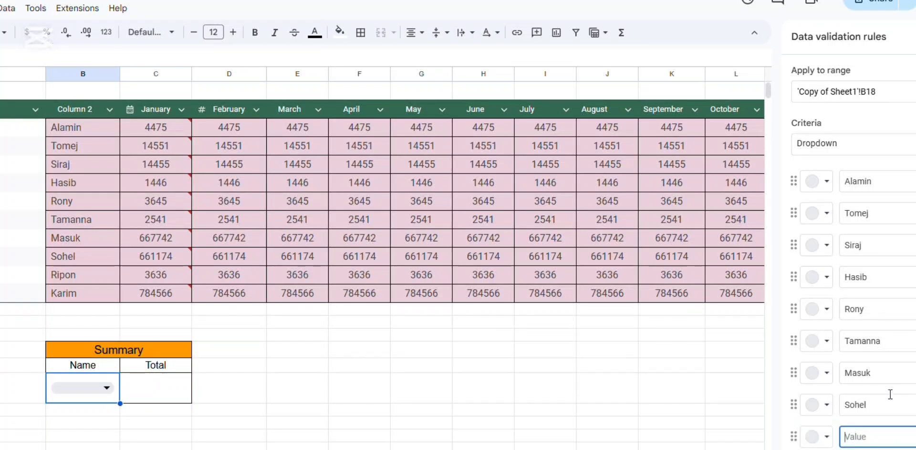
pyautogui.scroll(-1, 859, 420)
pyautogui.write('Ro')
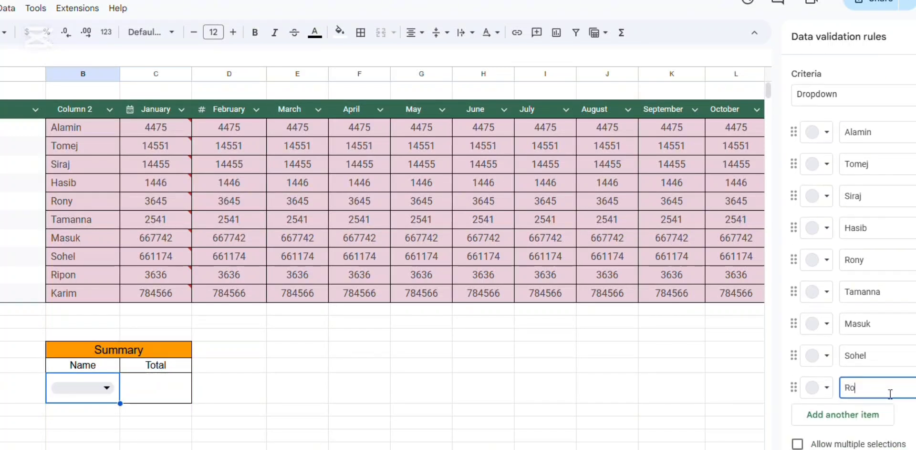
pyautogui.press('BackSpace')
pyautogui.write('ipon')
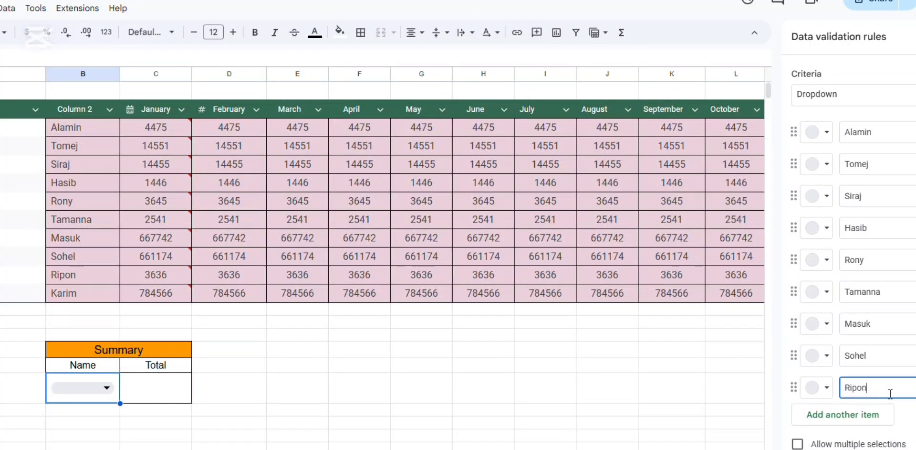
pyautogui.click(841, 415)
pyautogui.scroll(-1, 884, 380)
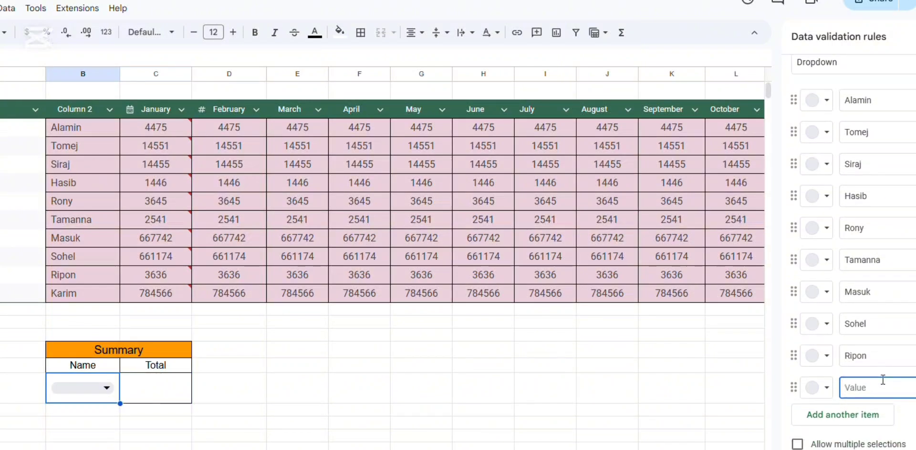
pyautogui.write('Karim')
pyautogui.click(912, 448)
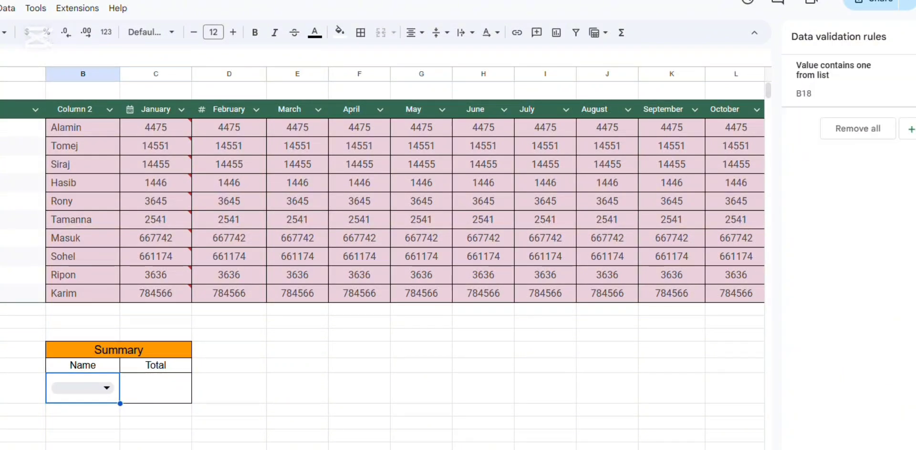
pyautogui.doubleClick(113, 394)
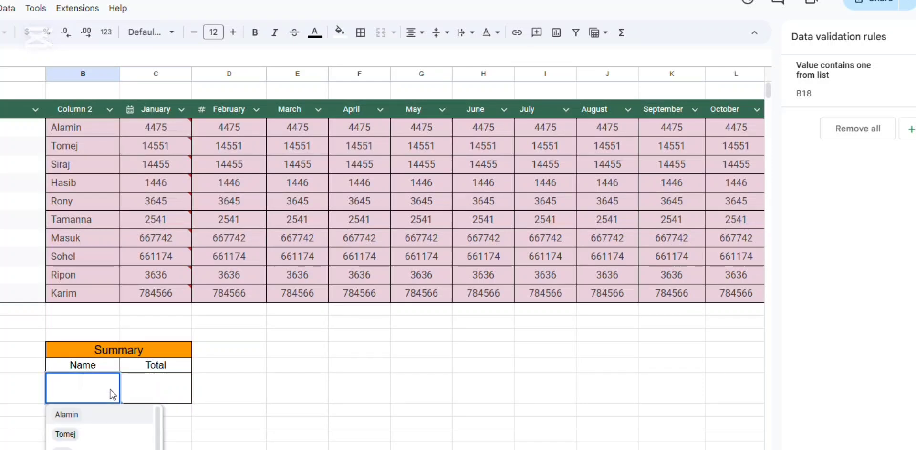
# Start an XLOOKUP formula in C18 below Total, using dropdown cell B18 as the search key.
pyautogui.click(142, 389)
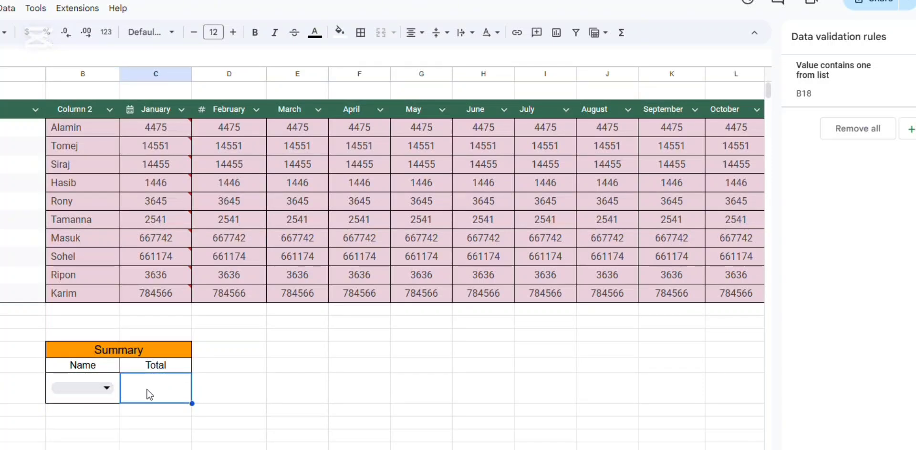
pyautogui.write('=')
pyautogui.write('x')
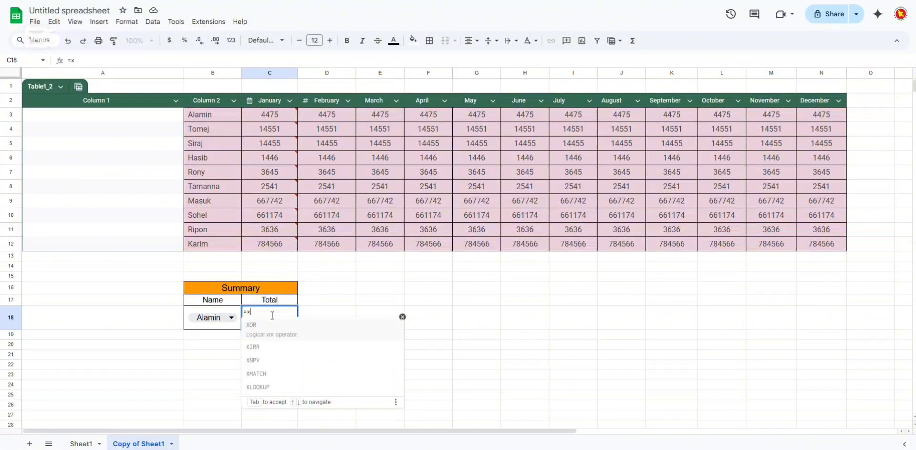
pyautogui.click(269, 386)
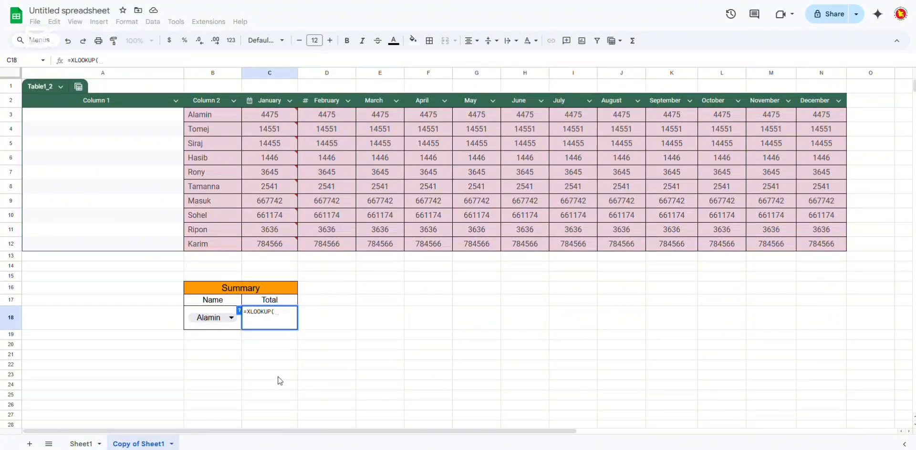
pyautogui.click(208, 318)
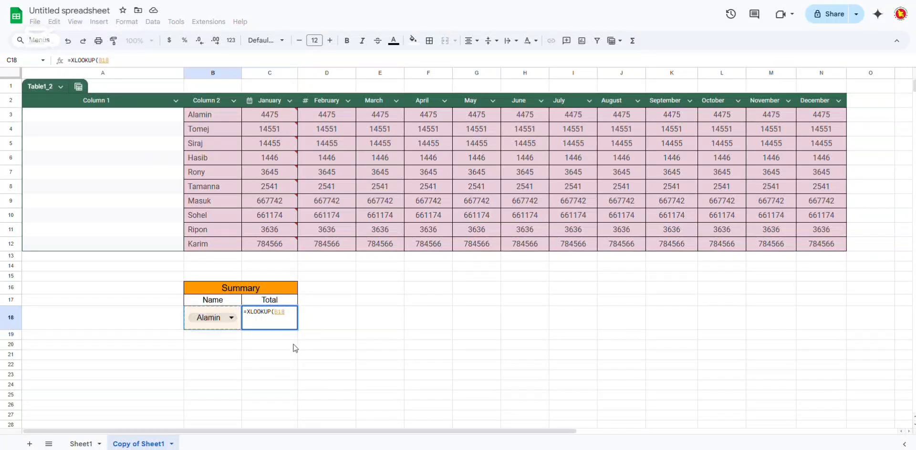
pyautogui.write(',')
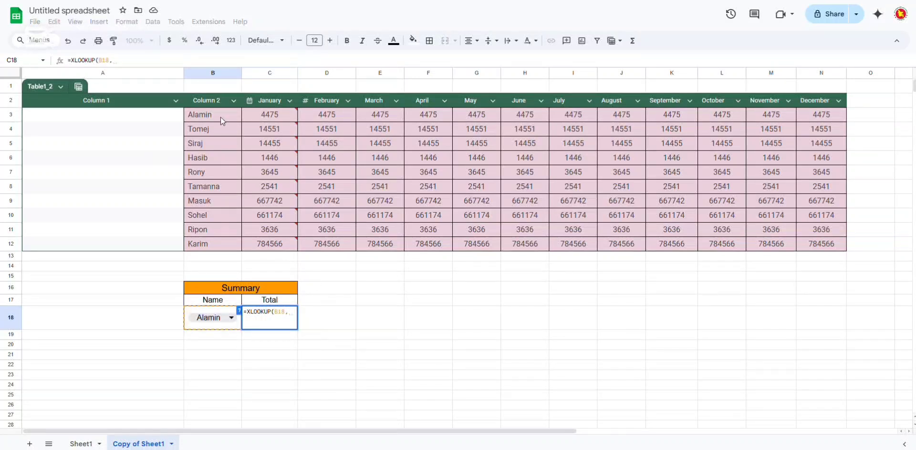
# Complete the XLOOKUP with Table1_2[Column 2] as lookup range, Table1_2[[January]:[December]] as result range and "" as the missing value.
pyautogui.moveTo(222, 115); pyautogui.dragTo(220, 240)
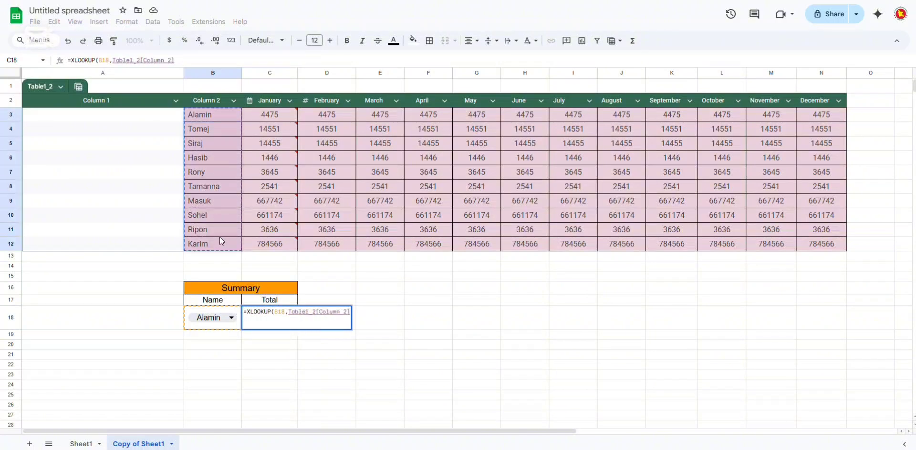
pyautogui.write(',')
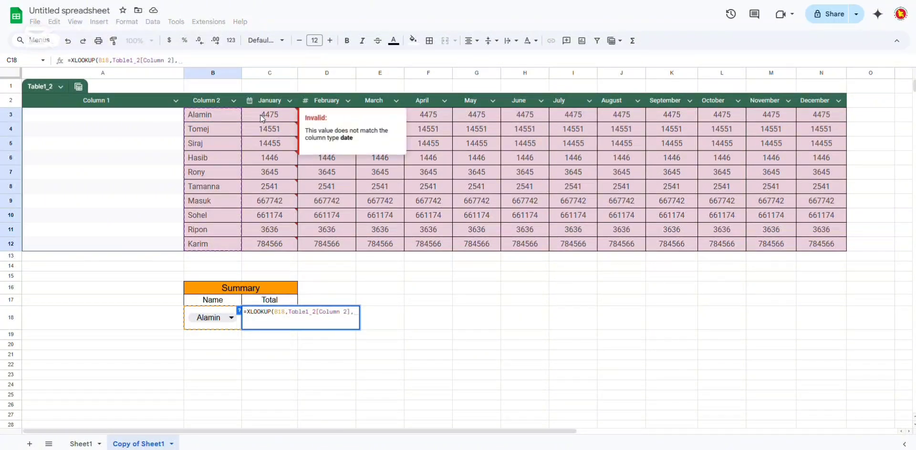
pyautogui.moveTo(262, 119); pyautogui.dragTo(814, 243)
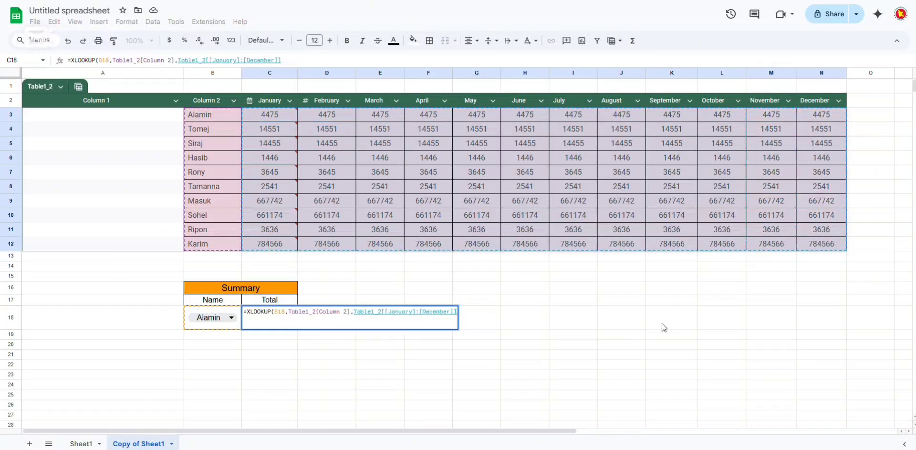
pyautogui.write(',')
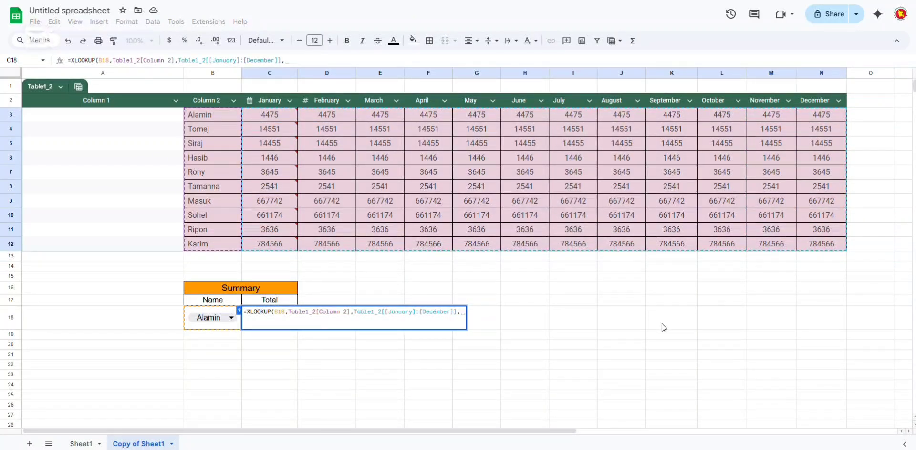
pyautogui.write('""')
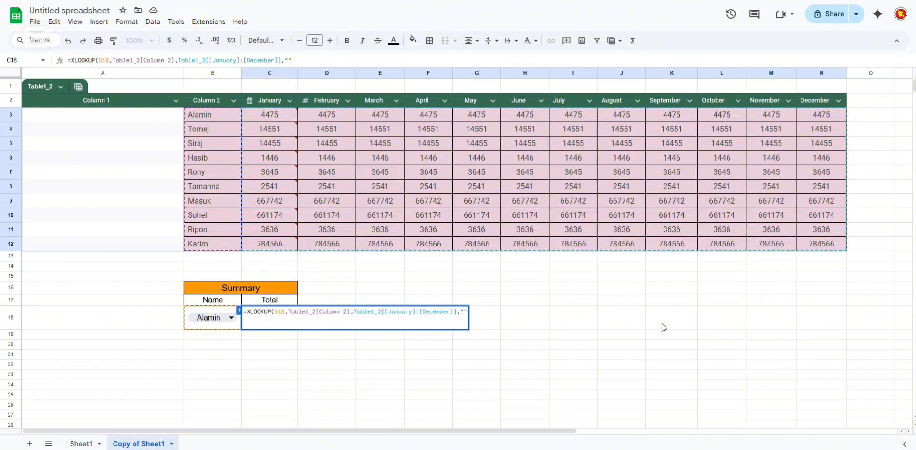
pyautogui.write(')')
# Wrap the XLOOKUP in a SUM function and enter the formula in C18.
pyautogui.press('Home')
pyautogui.write('s')
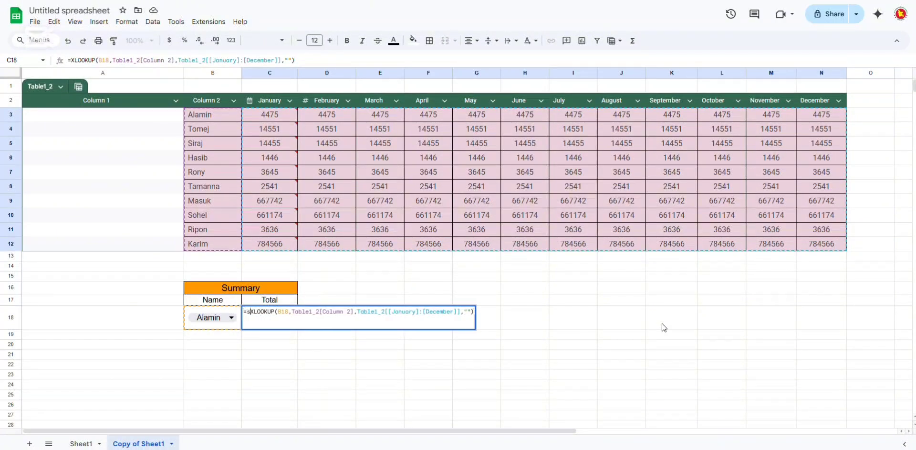
pyautogui.write('um(')
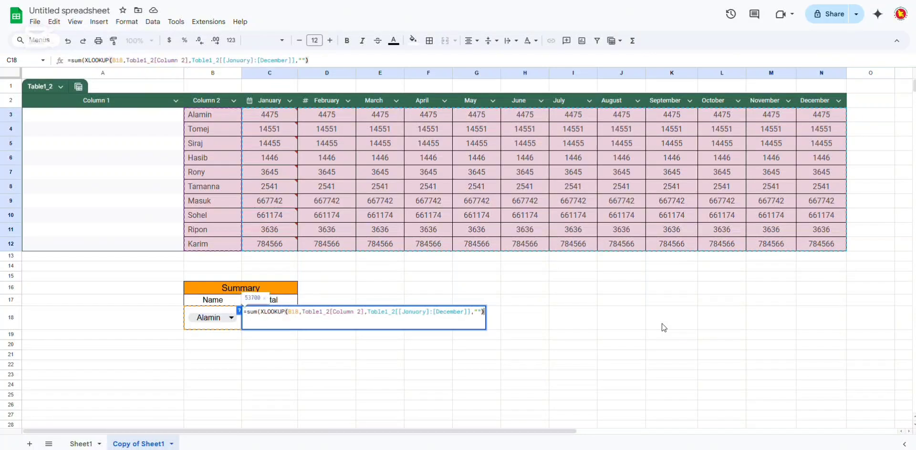
pyautogui.write(')')
pyautogui.press('Return')
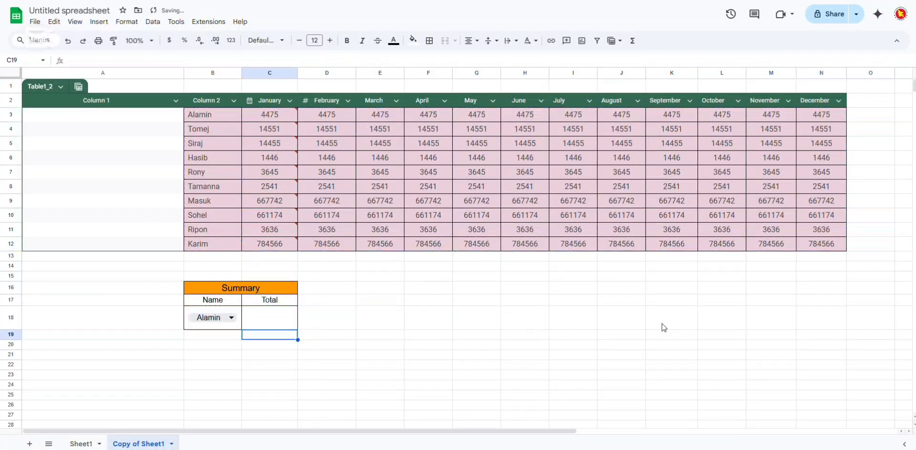
# Test the total by choosing the second, fourth, sixth and seventh names in the dropdown, and select the Total cell.
pyautogui.click(231, 318)
pyautogui.click(207, 354)
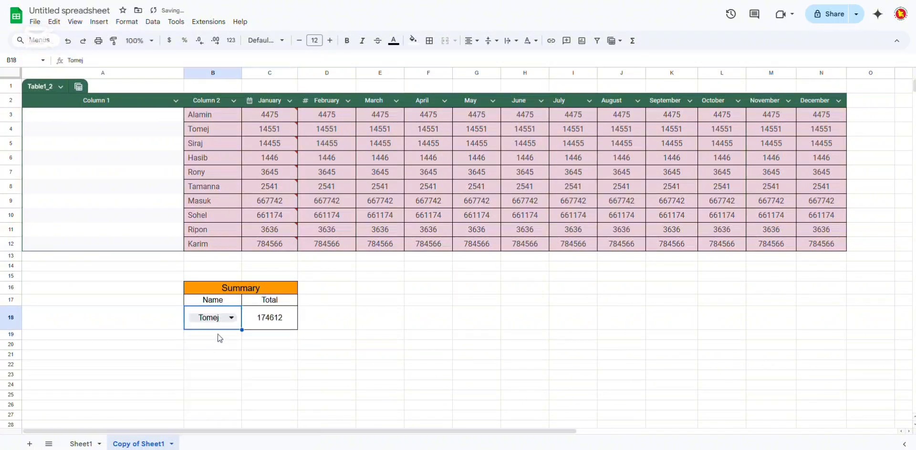
pyautogui.click(231, 318)
pyautogui.click(208, 385)
pyautogui.click(230, 318)
pyautogui.click(209, 419)
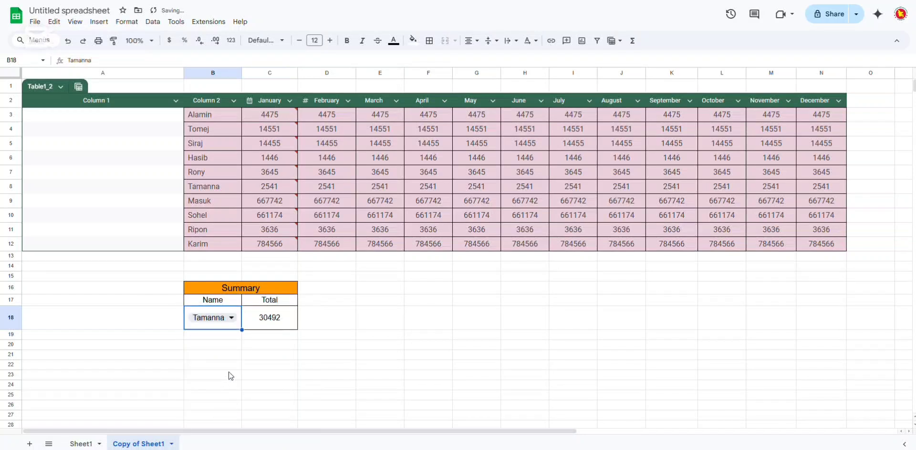
pyautogui.click(232, 318)
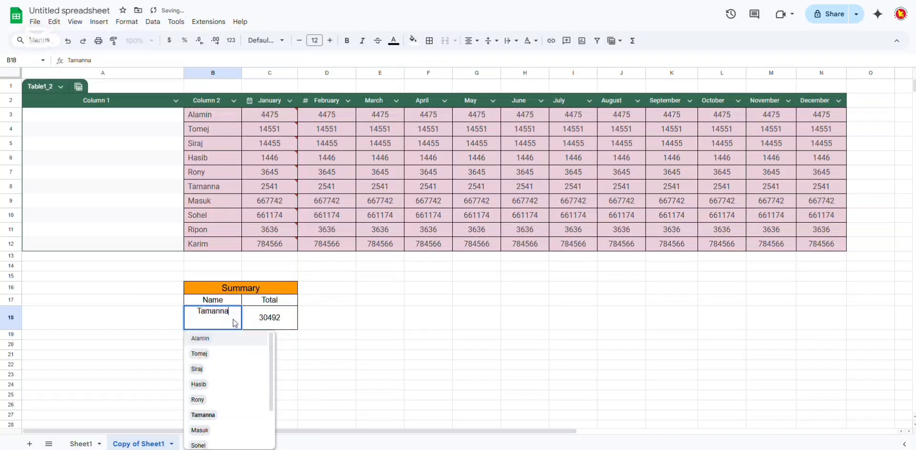
pyautogui.click(206, 431)
pyautogui.click(289, 323)
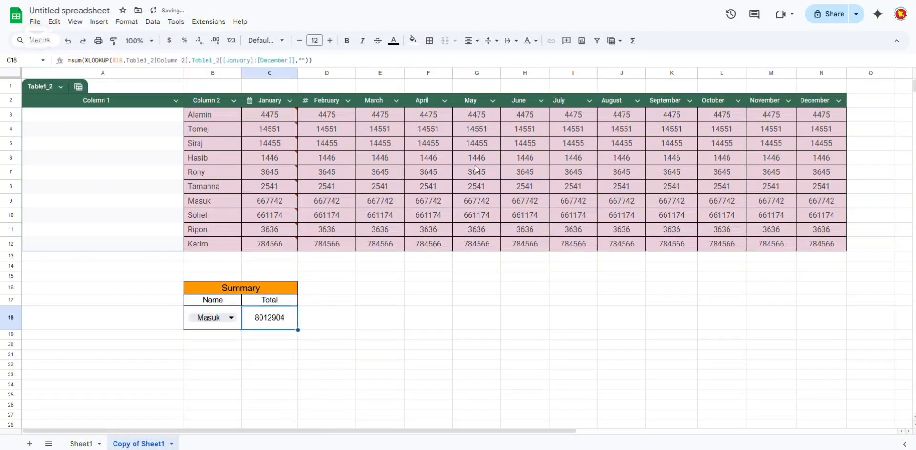